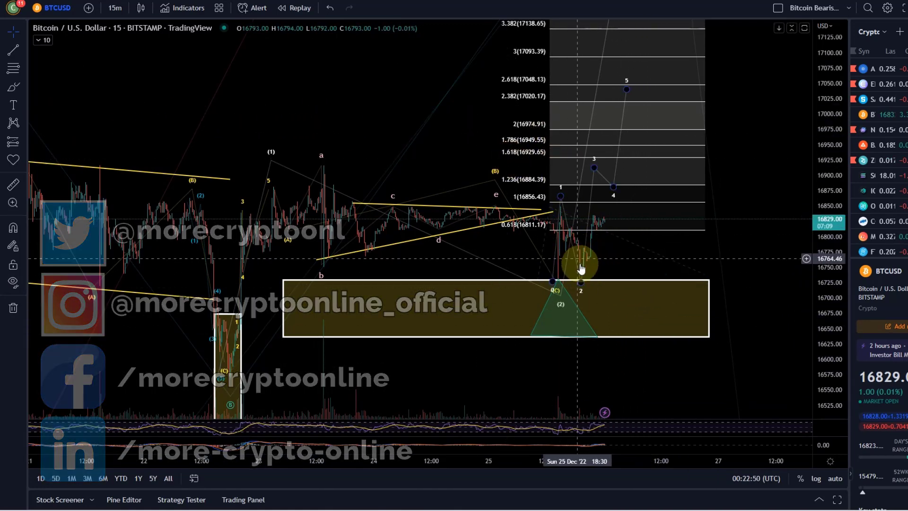
- Circle the resistance zone between about 16,880 and 16,940 with a freehand brush loop, and undo it
left_click(557, 272)
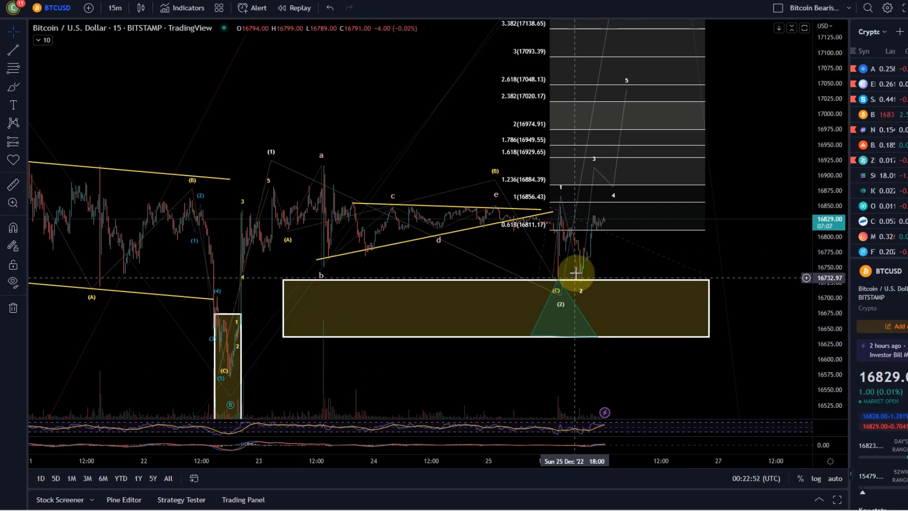
scroll(484, 238, "down", 2)
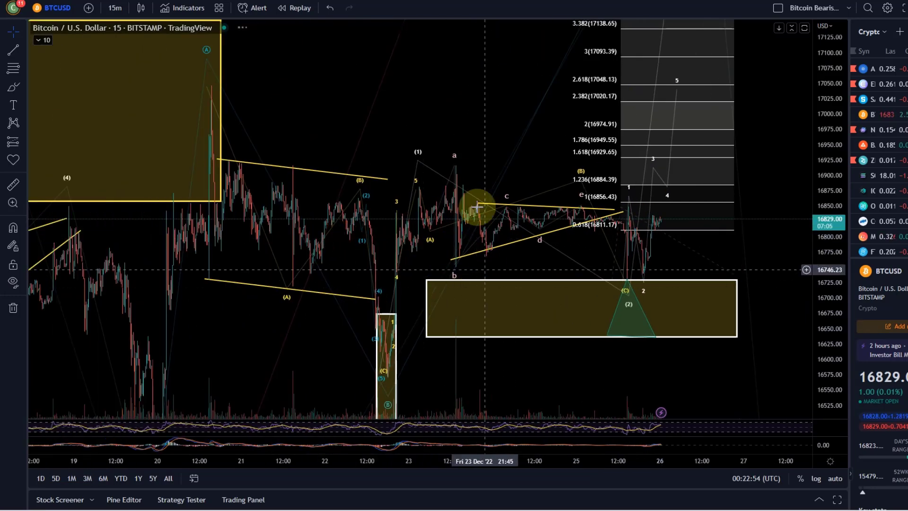
scroll(483, 238, "down", 2)
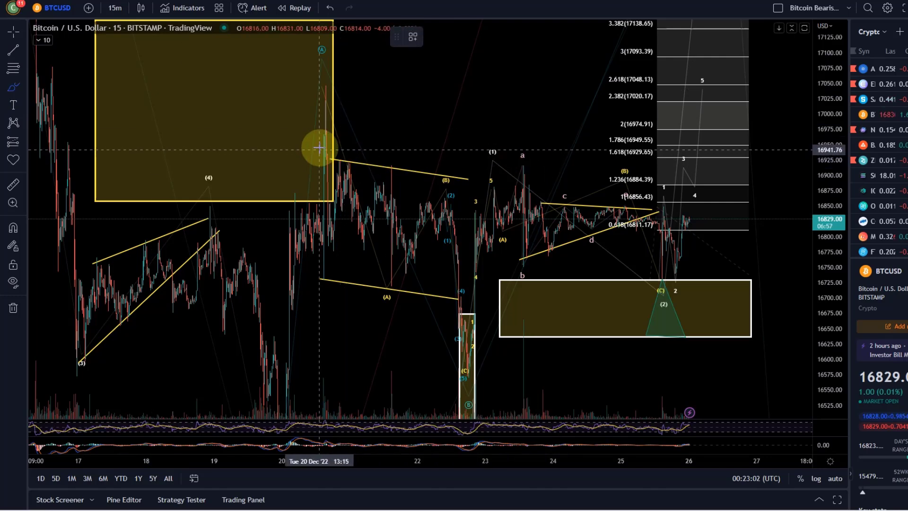
mouse_move(323, 156)
left_mouse_down()
mouse_move(744, 156)
mouse_move(771, 168)
mouse_move(537, 184)
mouse_move(336, 173)
left_mouse_up()
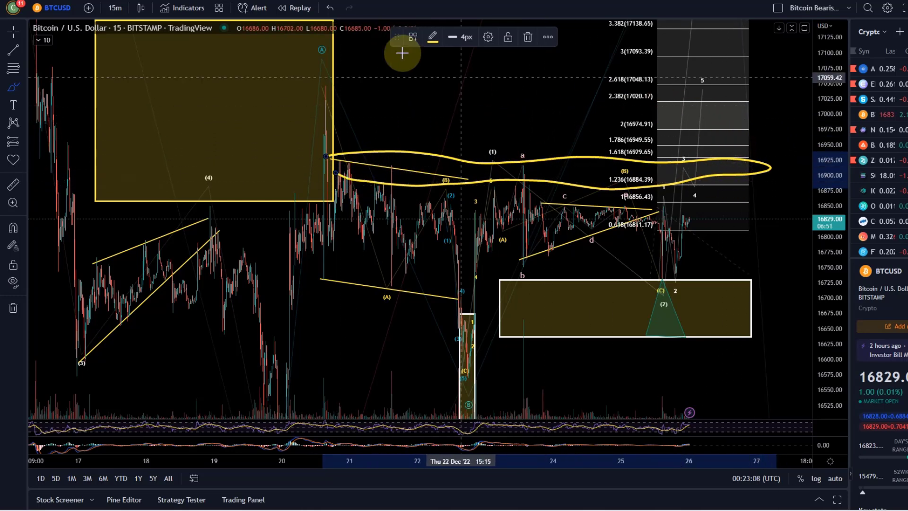
left_click(334, 10)
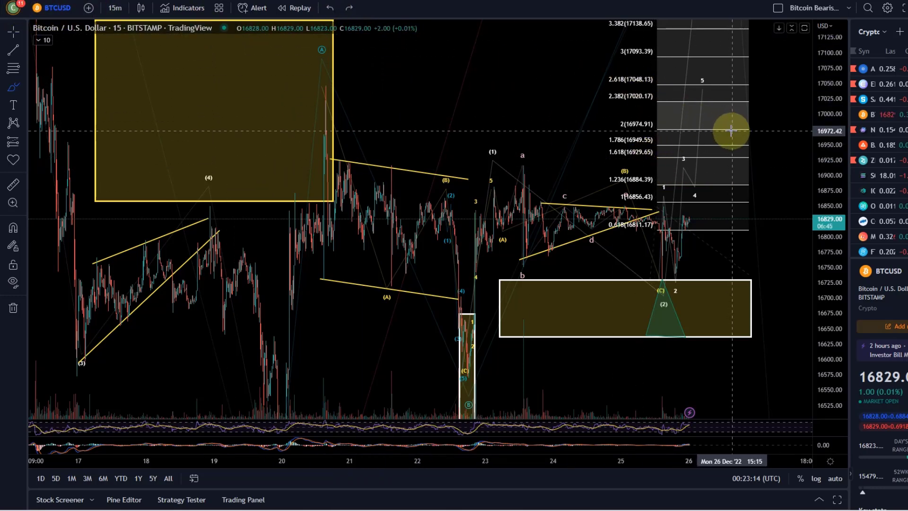
- Delete the Fibonacci extension drawn above white waves 1 and 2
left_click(13, 31)
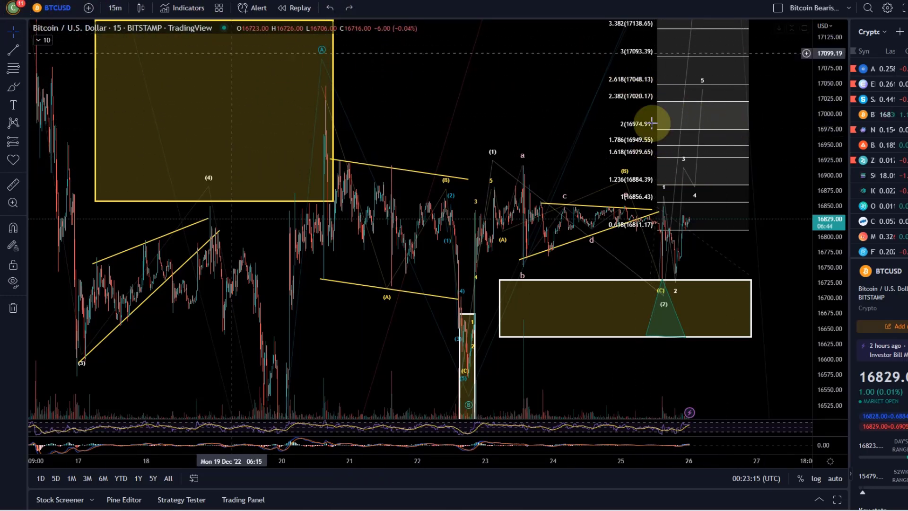
left_click(733, 133)
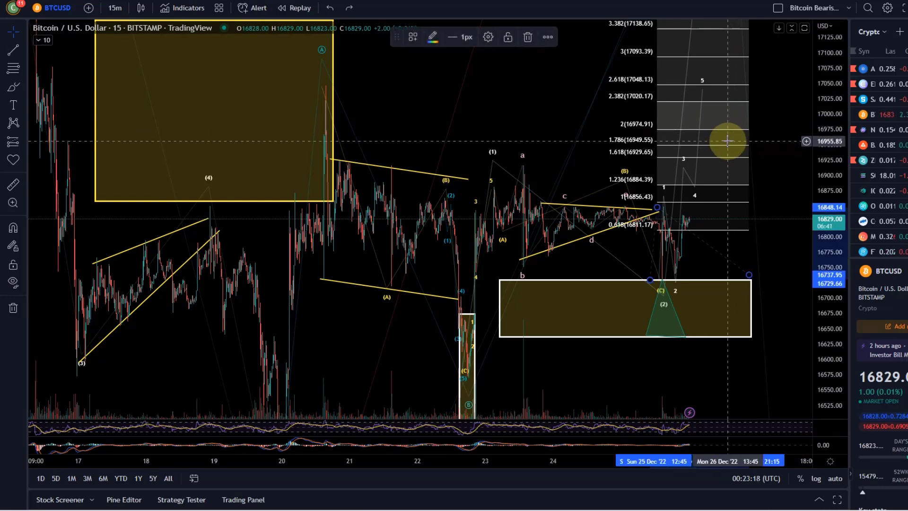
key("Delete")
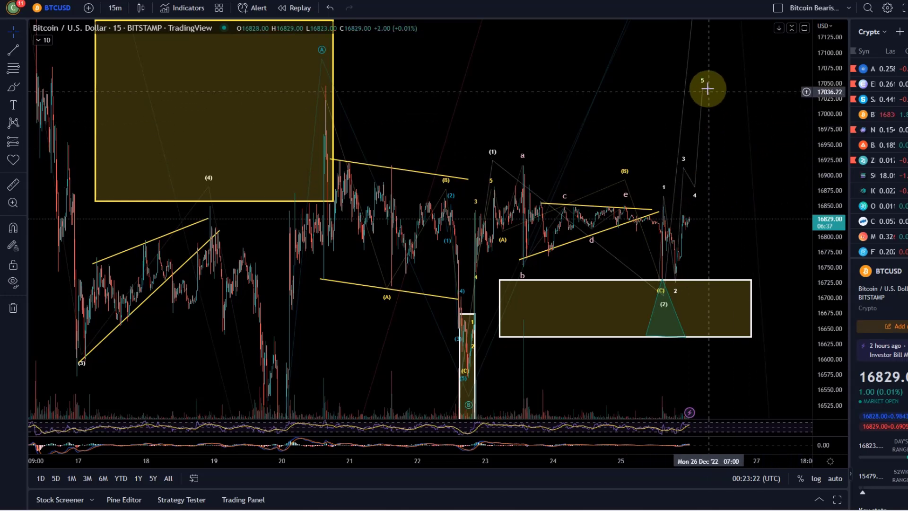
- Brush a freehand path from the wave (5) low in the red box through circled A and B up to blue wave ii
left_click_drag(742, 87, 654, 111)
left_click_drag(689, 55, 655, 66)
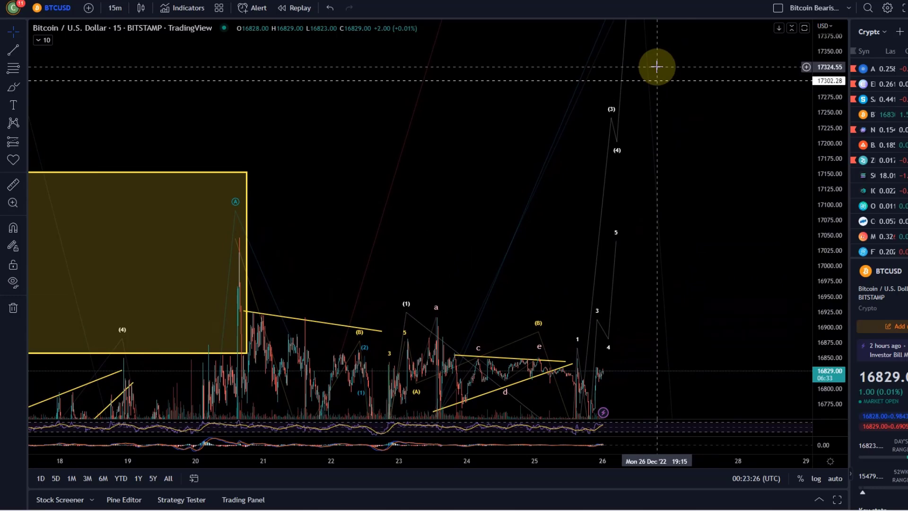
left_click_drag(680, 124, 714, 44)
left_click_drag(825, 61, 834, 300)
left_click_drag(732, 186, 675, 158)
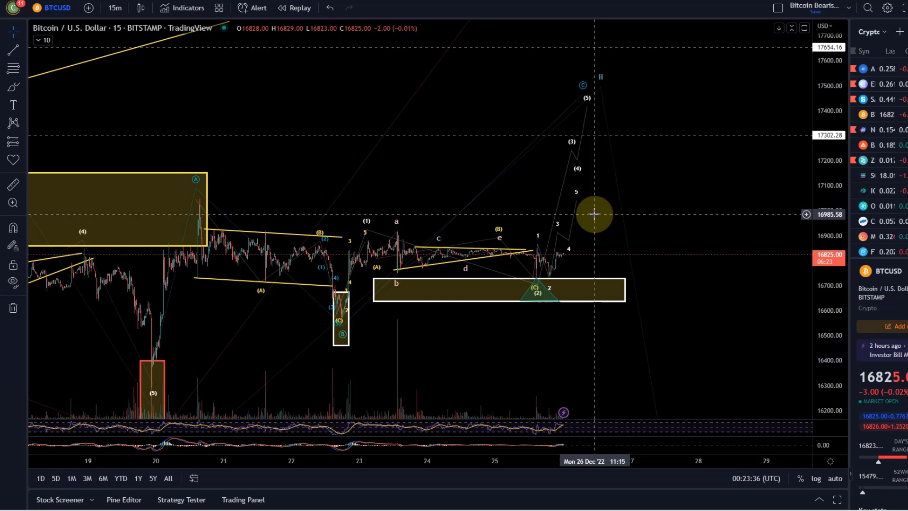
scroll(584, 288, "down", 5)
left_click_drag(667, 350, 77, 64)
left_click(11, 88)
mouse_move(263, 307)
left_mouse_down()
mouse_move(290, 239)
mouse_move(306, 93)
mouse_move(436, 222)
mouse_move(507, 75)
left_mouse_up()
left_click(329, 7)
mouse_move(263, 338)
left_mouse_down()
mouse_move(302, 152)
mouse_move(368, 274)
mouse_move(495, 71)
left_mouse_up()
scroll(622, 178, "down", 5)
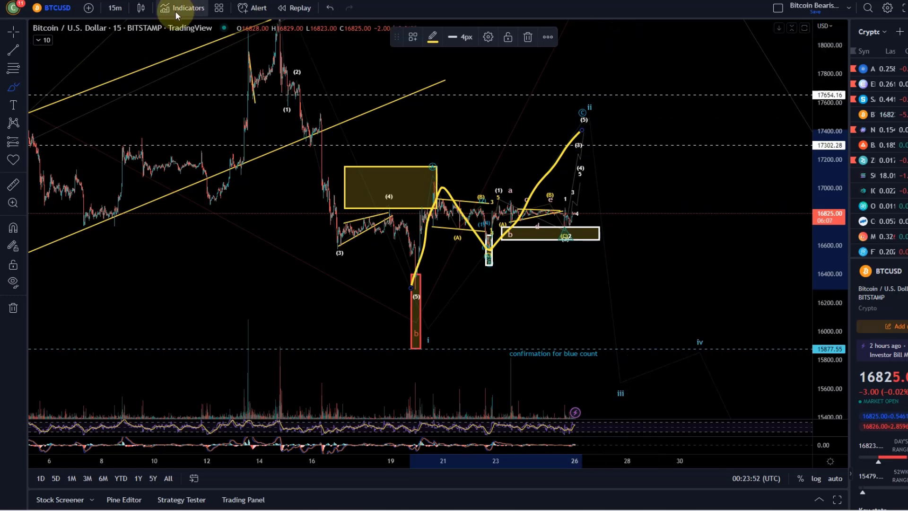
- Switch the chart to the 1-hour interval
left_click(13, 31)
left_click(610, 110)
left_click_drag(609, 110, 627, 341)
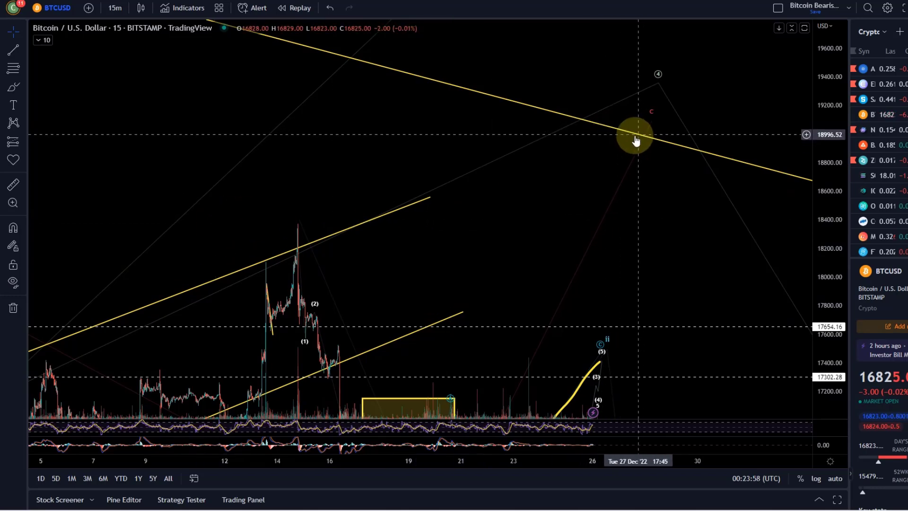
left_click(115, 8)
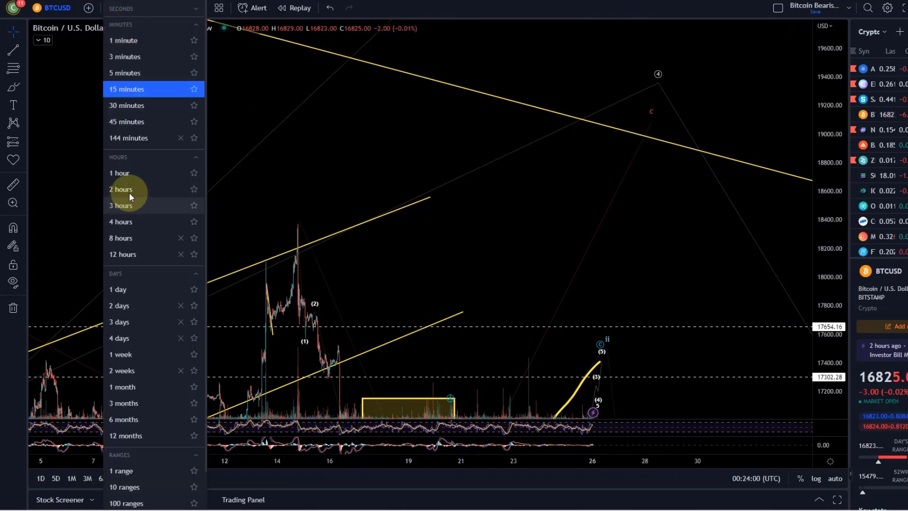
left_click(134, 174)
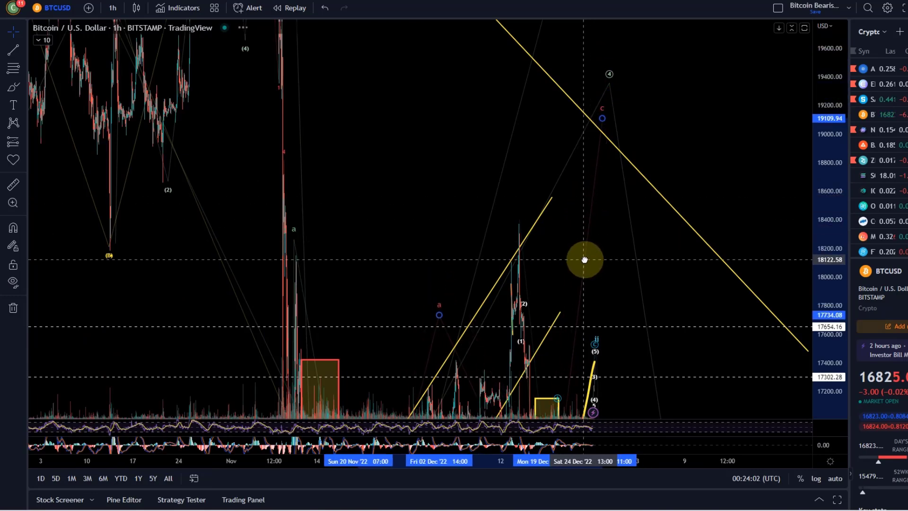
- Brush a freehand a-b-c path from the late-November low up to the upper trendline below circled wave 4, and delete it
left_click_drag(674, 293, 642, 158)
left_click_drag(849, 153, 852, 347)
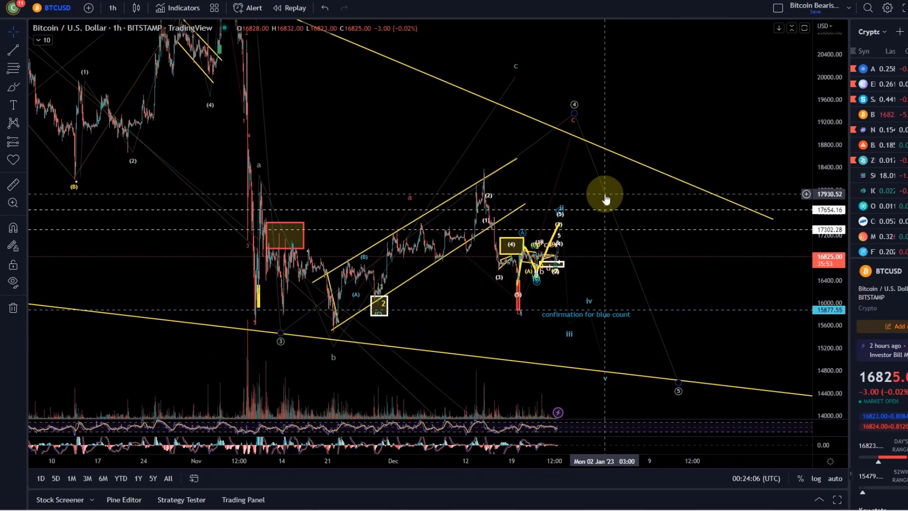
left_click(13, 87)
mouse_move(347, 316)
left_mouse_down()
mouse_move(433, 214)
mouse_move(520, 279)
mouse_move(578, 130)
left_mouse_up()
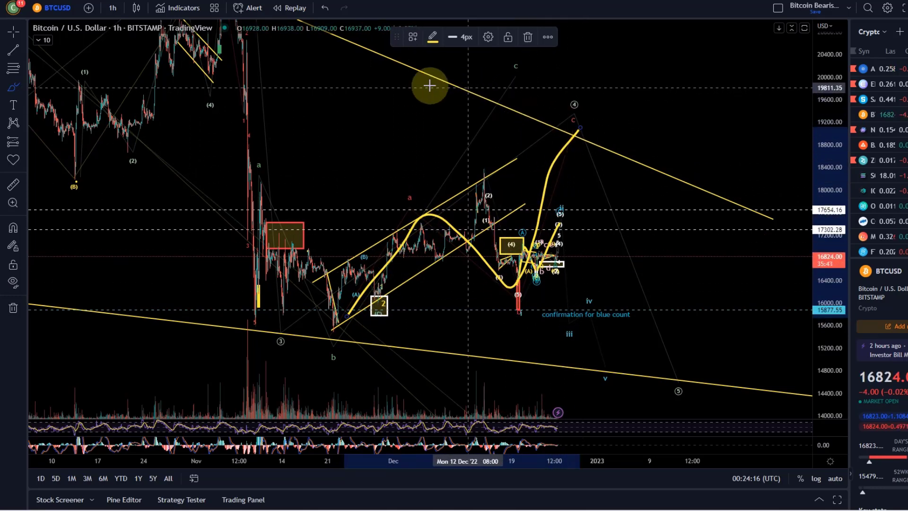
scroll(378, 66, "down", 2)
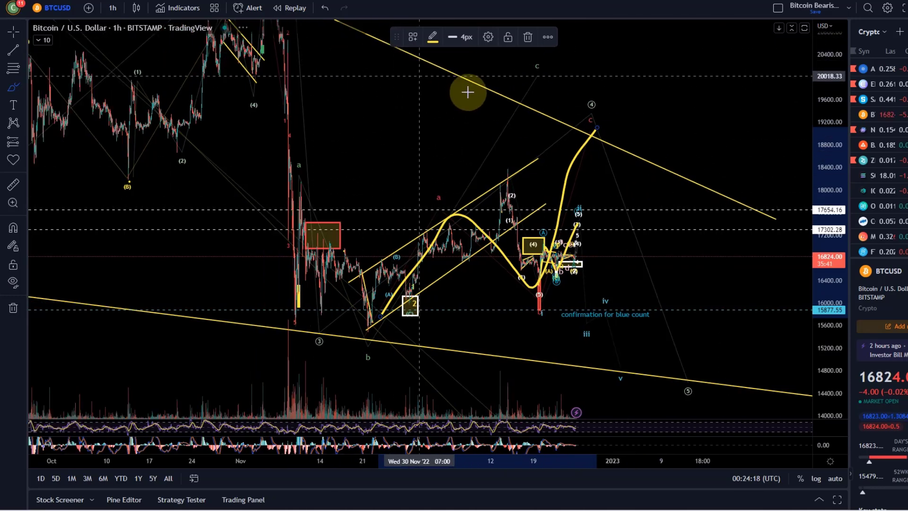
left_click_drag(825, 147, 832, 265)
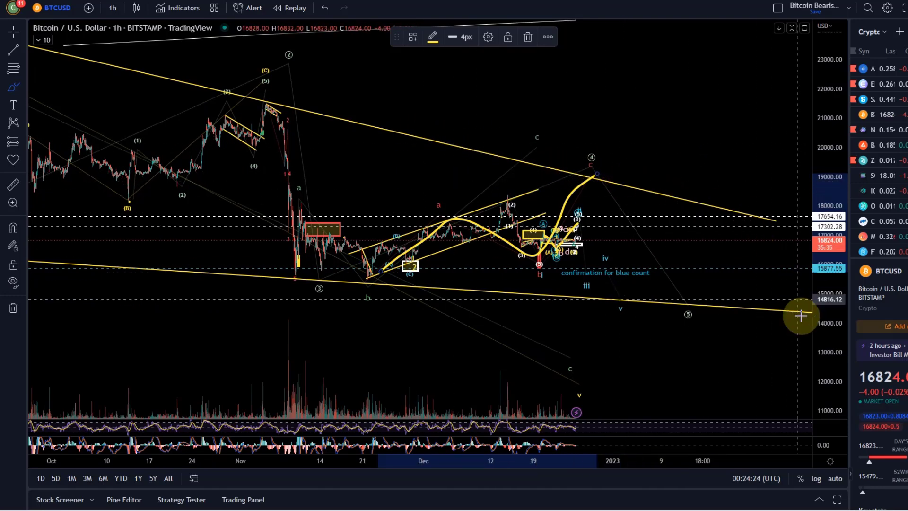
left_click_drag(827, 340, 828, 142)
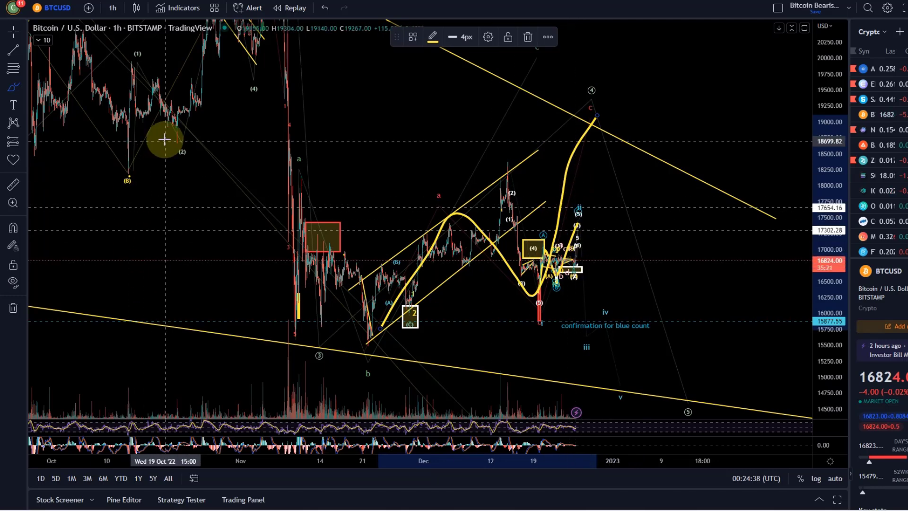
key("Delete")
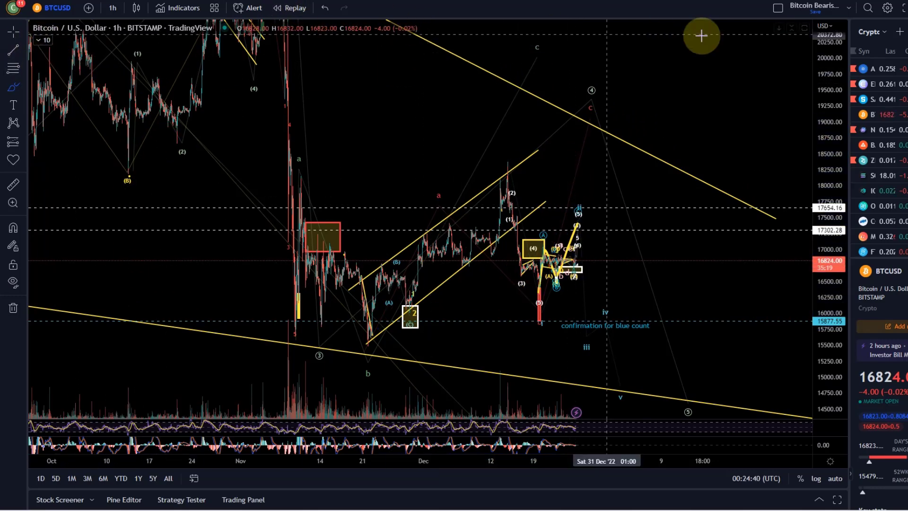
- Switch the chart to the 30-minute interval
left_click(109, 15)
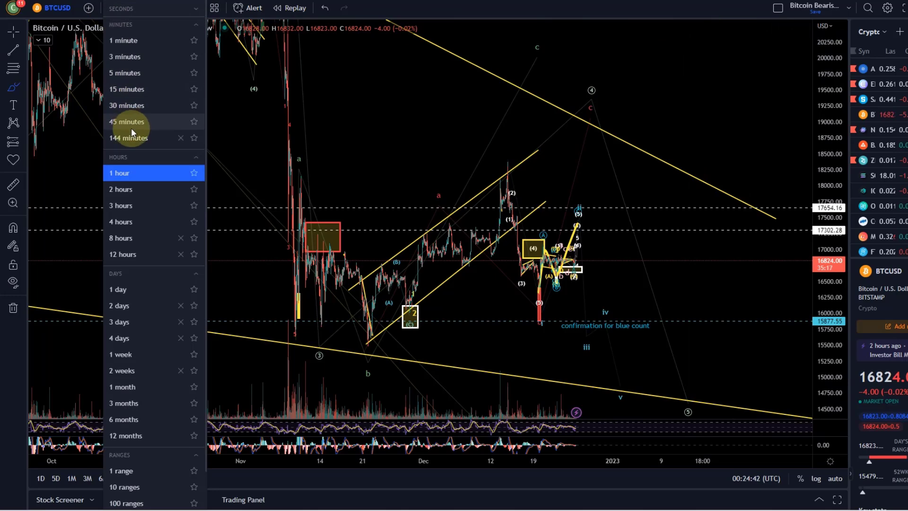
left_click(125, 124)
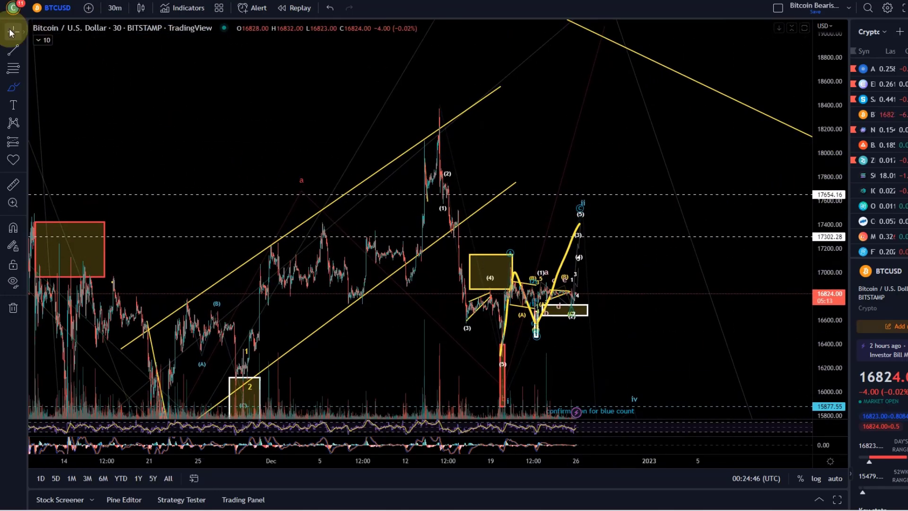
left_click_drag(631, 322, 560, 231)
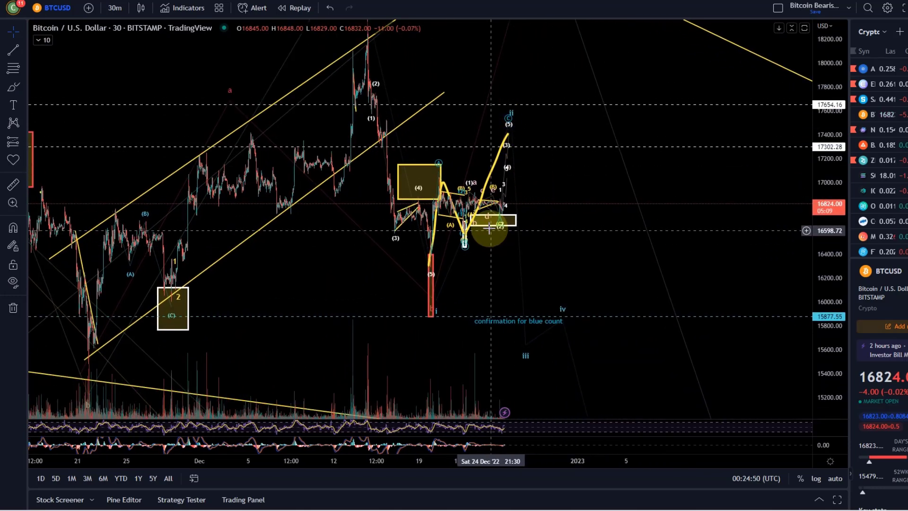
left_click(510, 134)
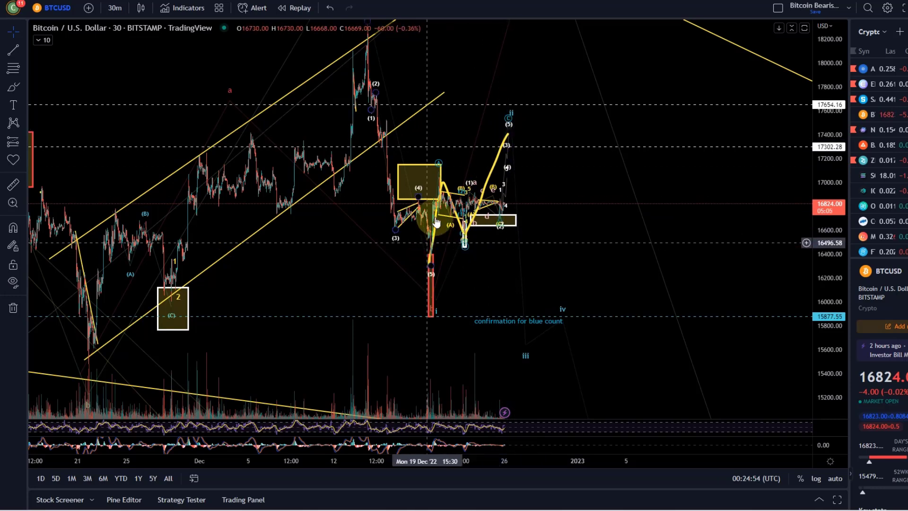
- Brush one freehand path for the blue count down to wave v and another up to wave c and down past circled 5, undoing each
left_click_drag(831, 128, 831, 296)
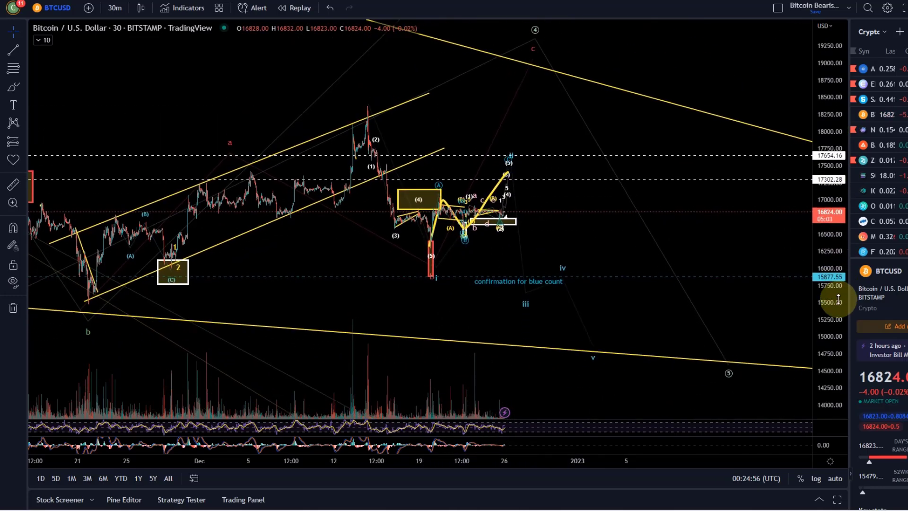
left_click(13, 87)
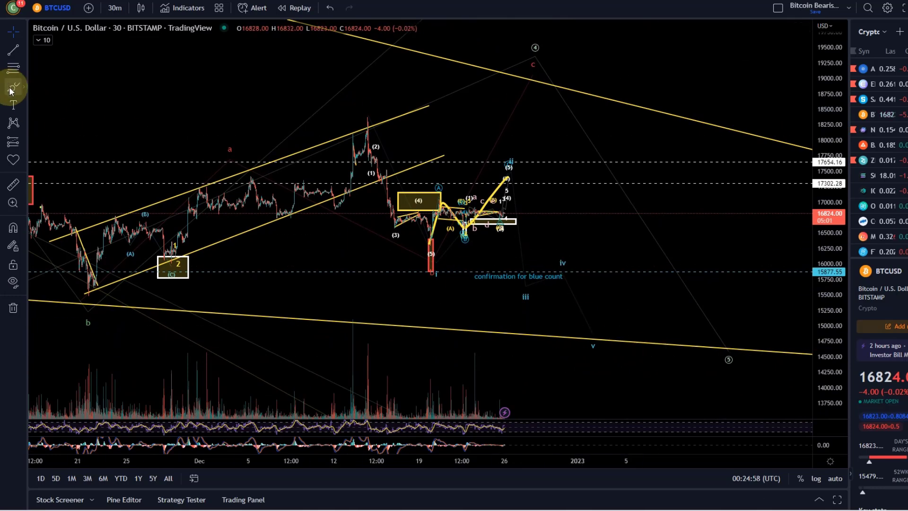
mouse_move(364, 126)
left_mouse_down()
mouse_move(431, 248)
mouse_move(510, 190)
mouse_move(551, 273)
mouse_move(584, 261)
mouse_move(620, 340)
left_mouse_up()
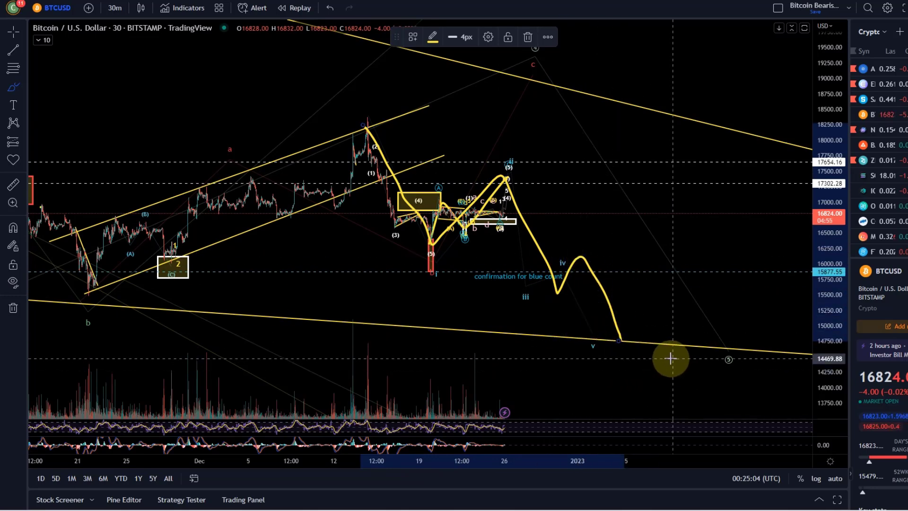
key("ctrl+z")
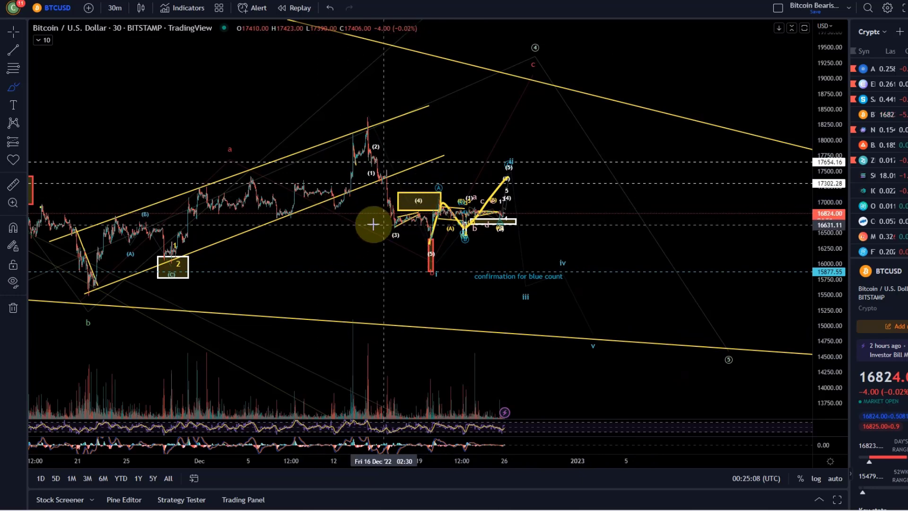
mouse_move(128, 295)
left_mouse_down()
mouse_move(171, 260)
mouse_move(433, 239)
mouse_move(519, 134)
mouse_move(541, 71)
mouse_move(752, 381)
left_mouse_up()
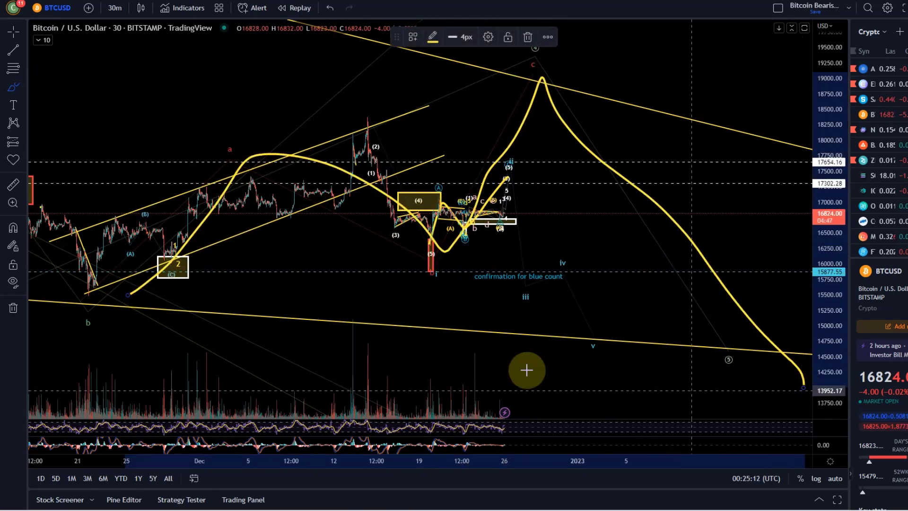
key("ctrl+z")
- Delete the remaining freehand path running from the wave (5) low through circled B to blue wave ii
left_click(13, 31)
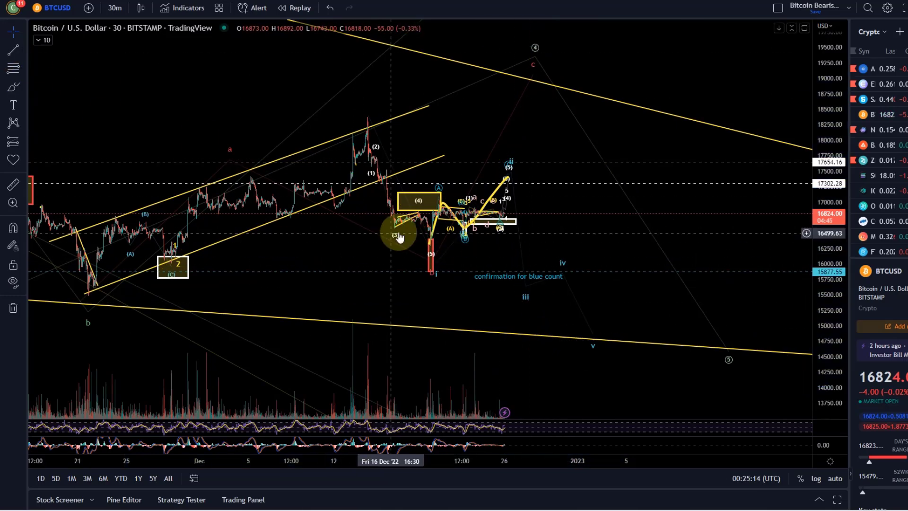
left_click(466, 226)
key("Delete")
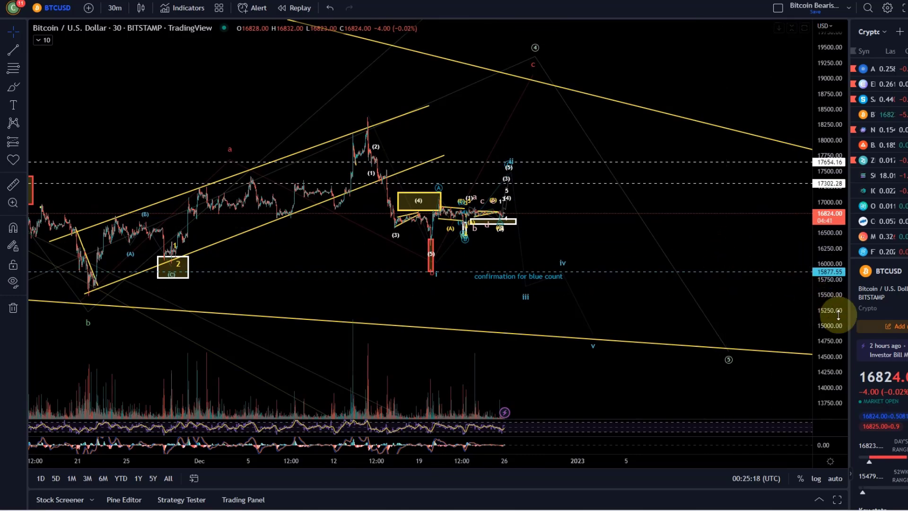
- Examine the wave structure around the white-bordered support box and the projected upside path toward the 17654.16 level
left_click_drag(839, 314, 838, 283)
scroll(472, 152, "up", 4)
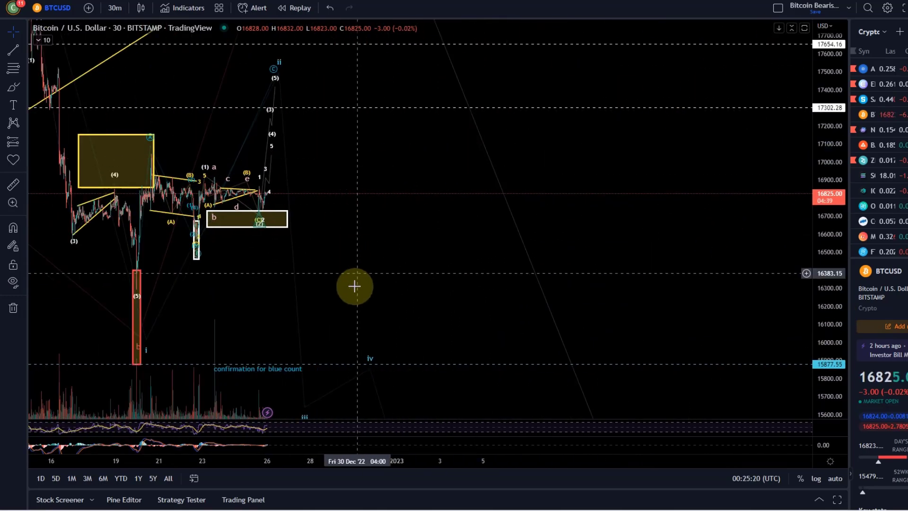
left_click_drag(357, 278, 643, 264)
left_click_drag(797, 302, 566, 195)
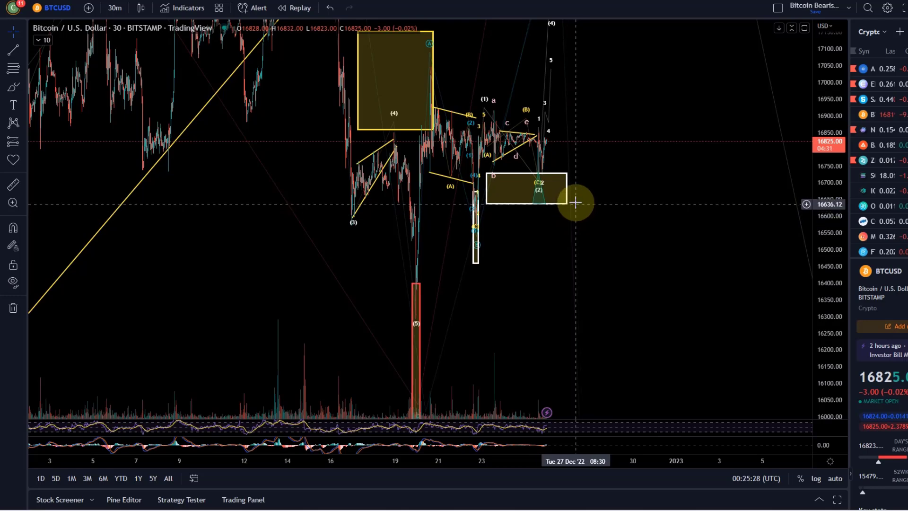
scroll(520, 166, "up", 5)
left_click_drag(419, 247, 700, 303)
scroll(653, 284, "up", 2)
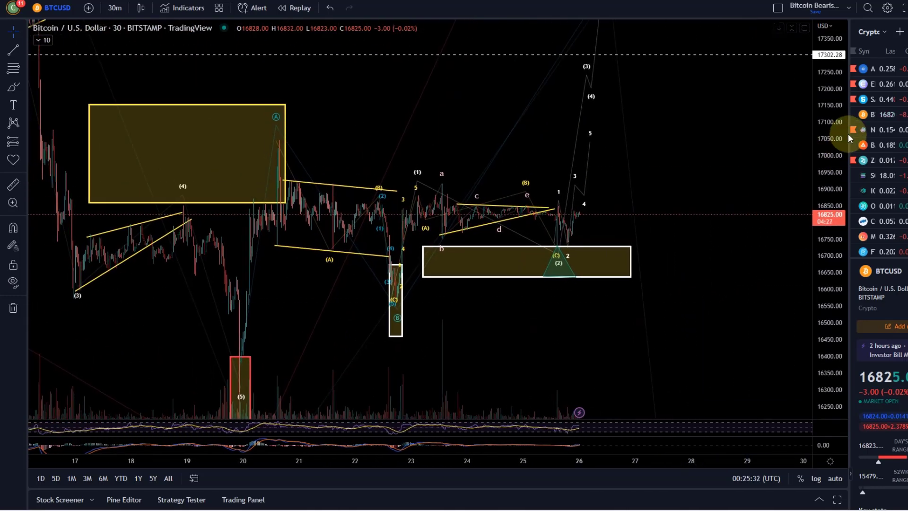
left_click_drag(824, 138, 864, 282)
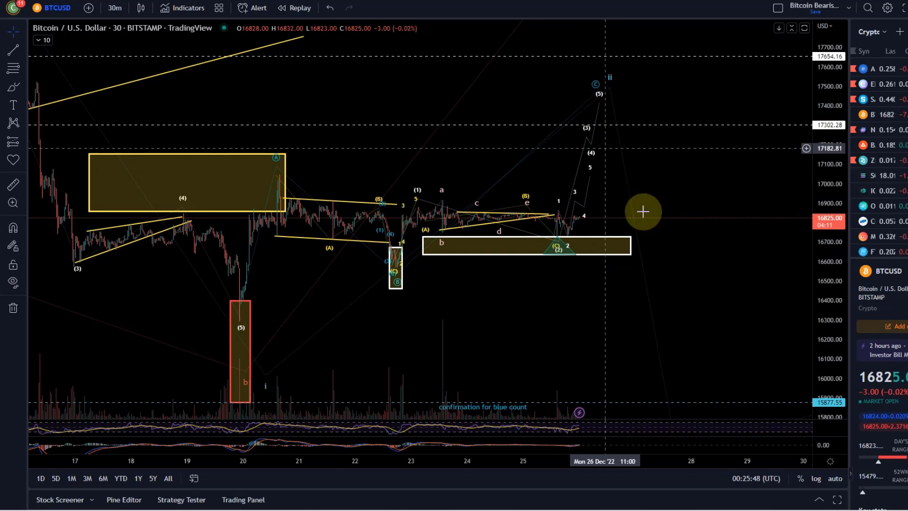
- Brush a freehand path from the wave (5) low up to circled A, down to circled B and up past circled C, and delete it
left_click_drag(822, 330, 548, 284)
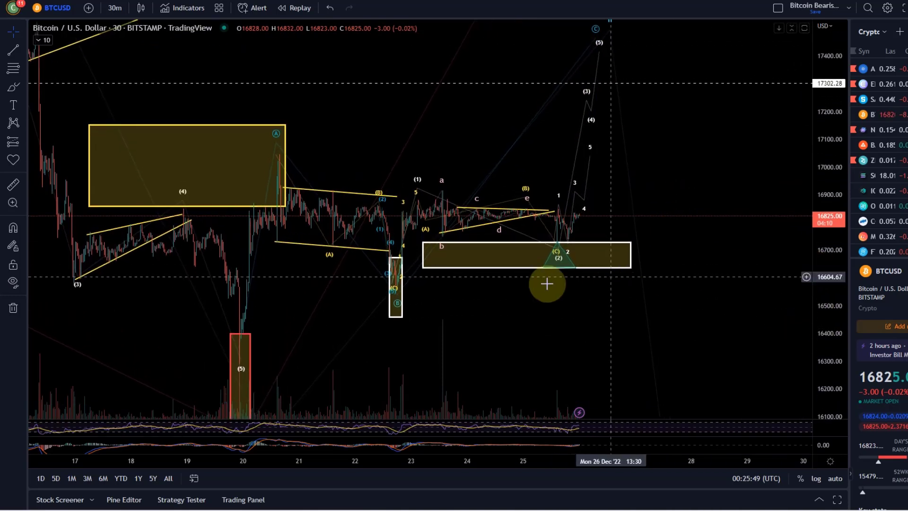
left_click(556, 242)
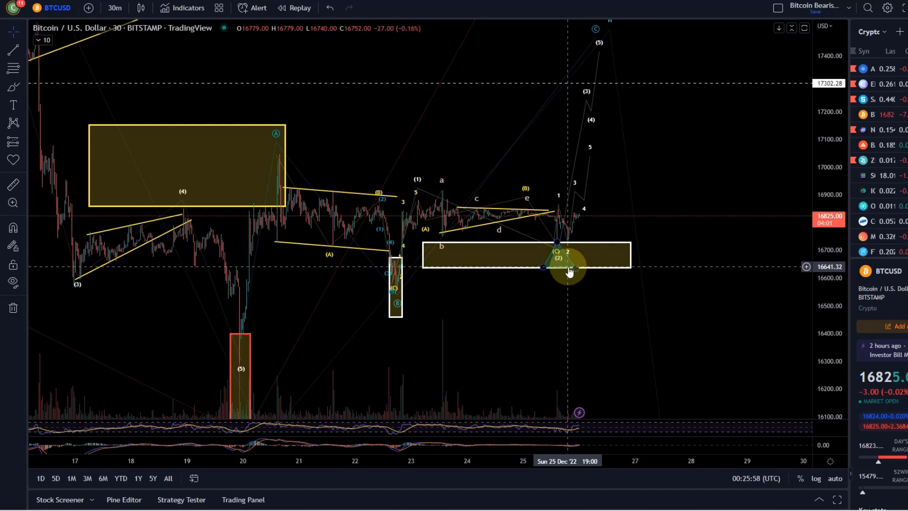
left_click(16, 86)
left_click(57, 88)
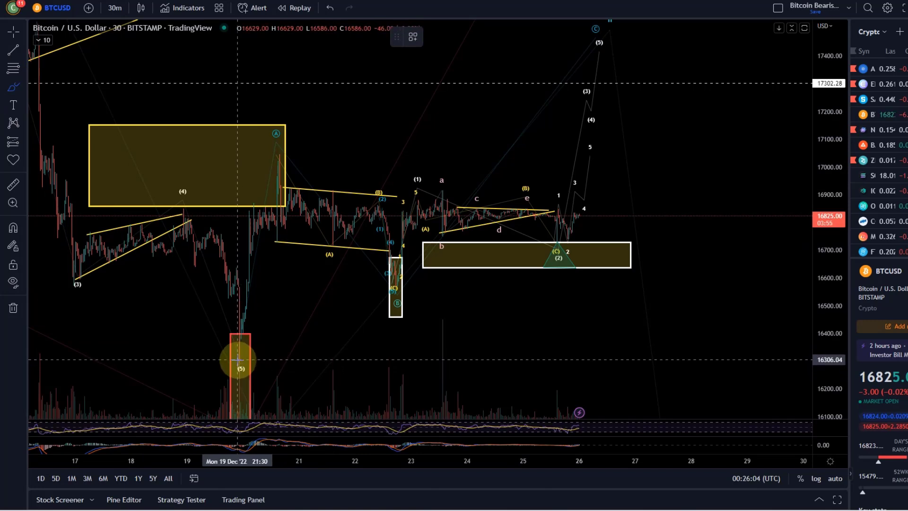
mouse_move(237, 360)
left_mouse_down()
mouse_move(250, 260)
mouse_move(280, 155)
mouse_move(344, 213)
mouse_move(392, 291)
left_mouse_up()
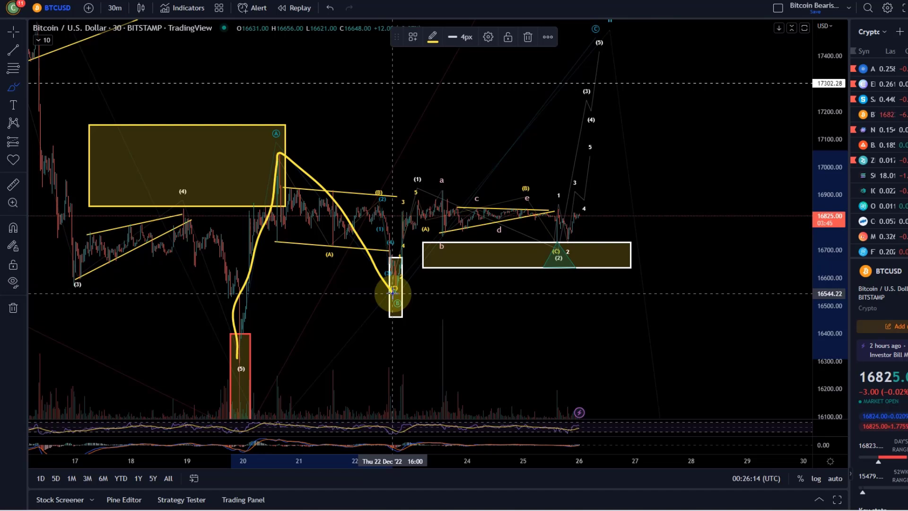
mouse_move(392, 291)
left_mouse_down()
mouse_move(514, 194)
mouse_move(611, 18)
left_mouse_up()
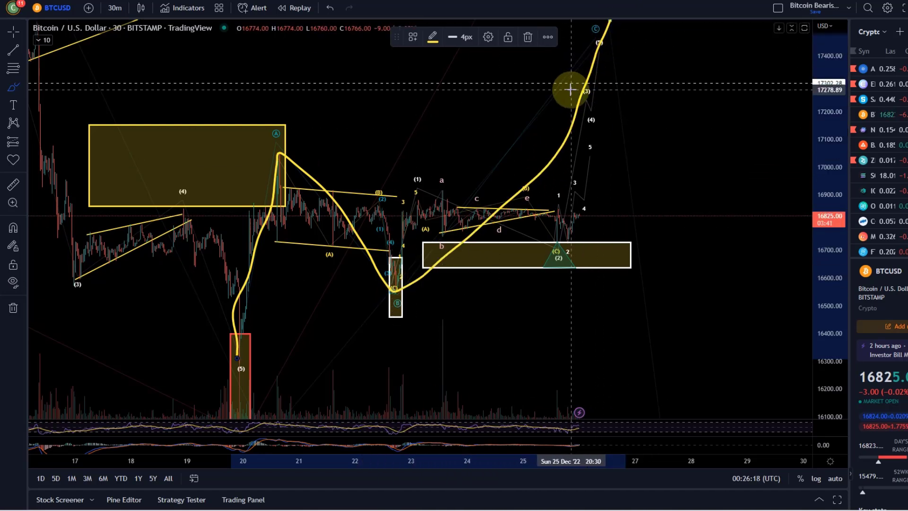
scroll(548, 239, "up", 3)
key("Delete")
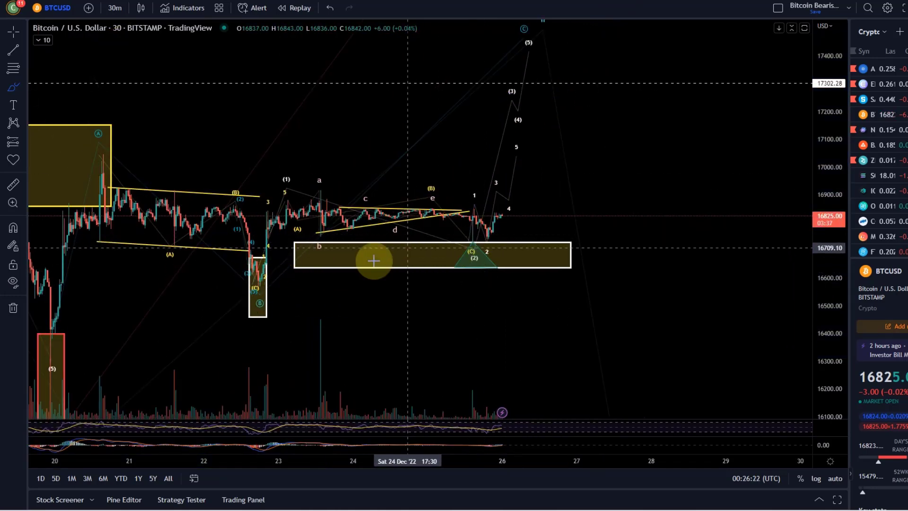
- Brush freehand paths from circled B up to wave (1) and down to wave (2), and from there up past (5), undoing both
mouse_move(260, 299)
left_mouse_down()
mouse_move(283, 184)
mouse_move(361, 194)
mouse_move(472, 237)
left_mouse_up()
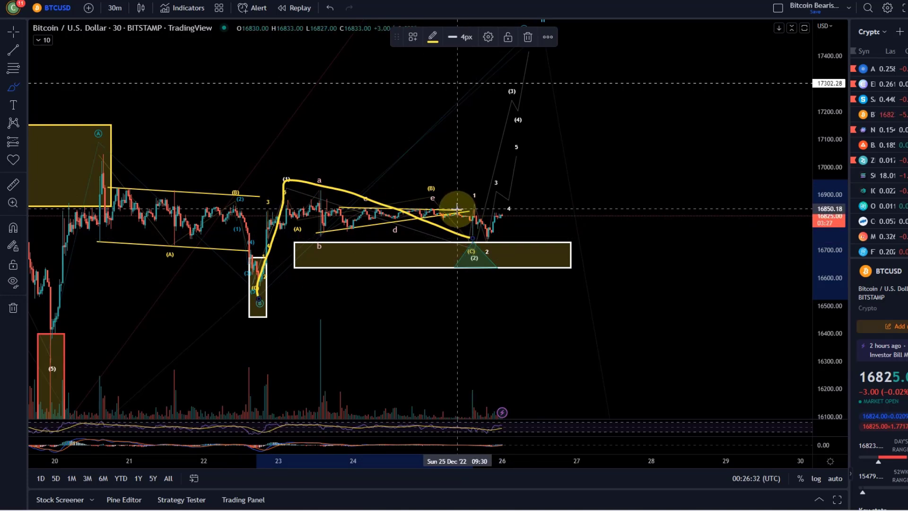
mouse_move(472, 240)
left_mouse_down()
mouse_move(519, 129)
mouse_move(547, 19)
left_mouse_up()
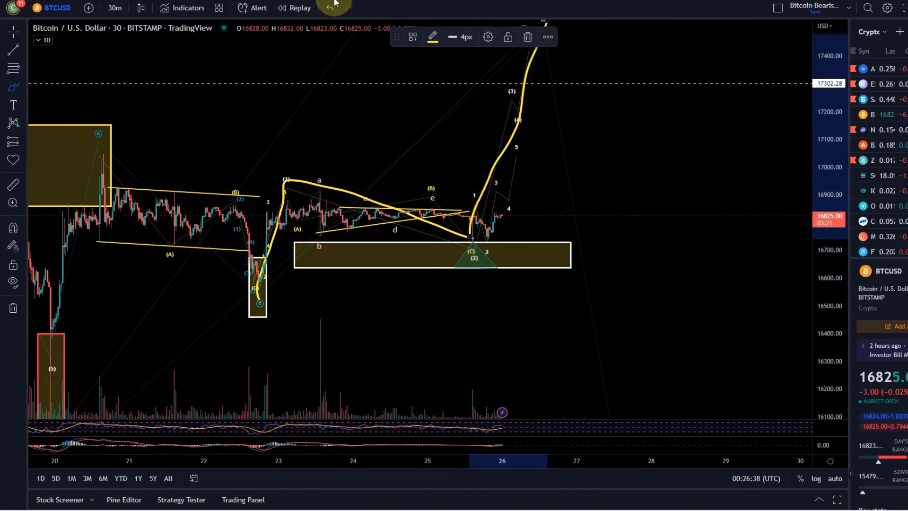
left_click(330, 6)
left_click(330, 7)
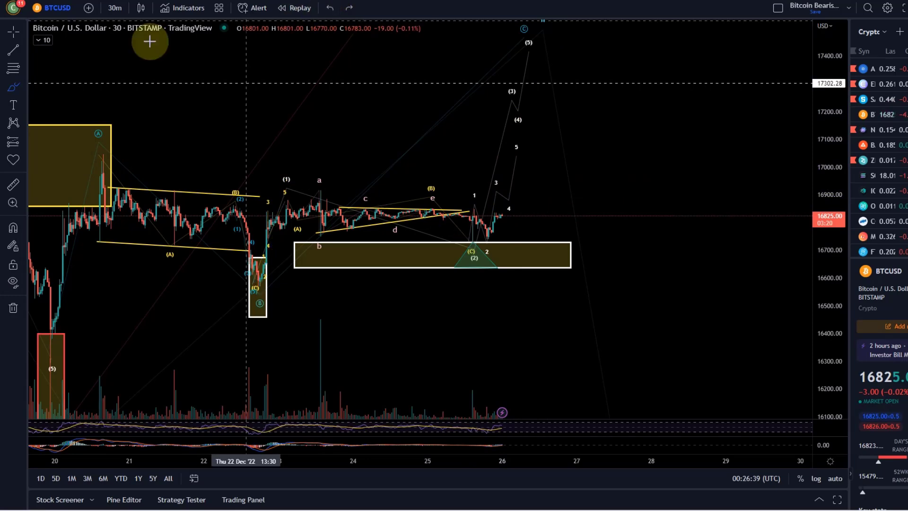
- Draw a trend-based Fib extension from 16569.87 near circled B up to 16884.99 and back to 16725.59 beyond the support box
left_click(23, 74)
left_click(37, 87)
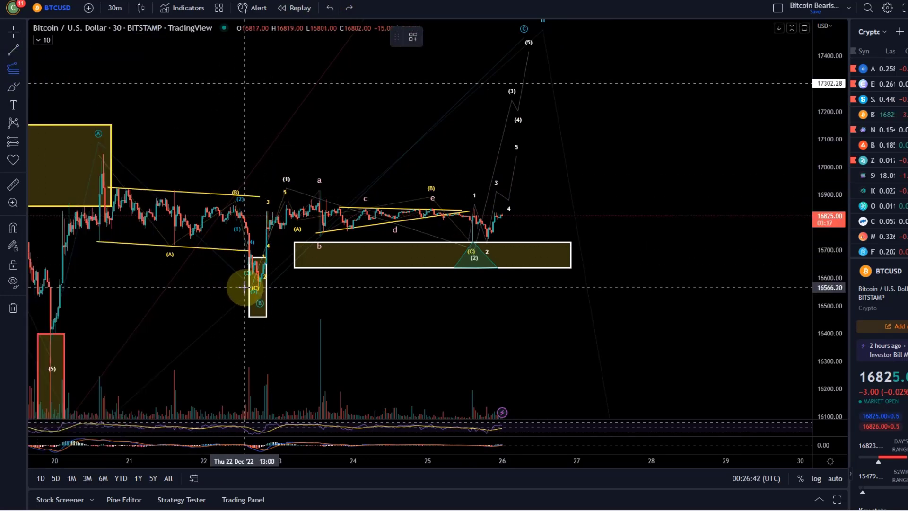
left_click(243, 287)
left_click(268, 199)
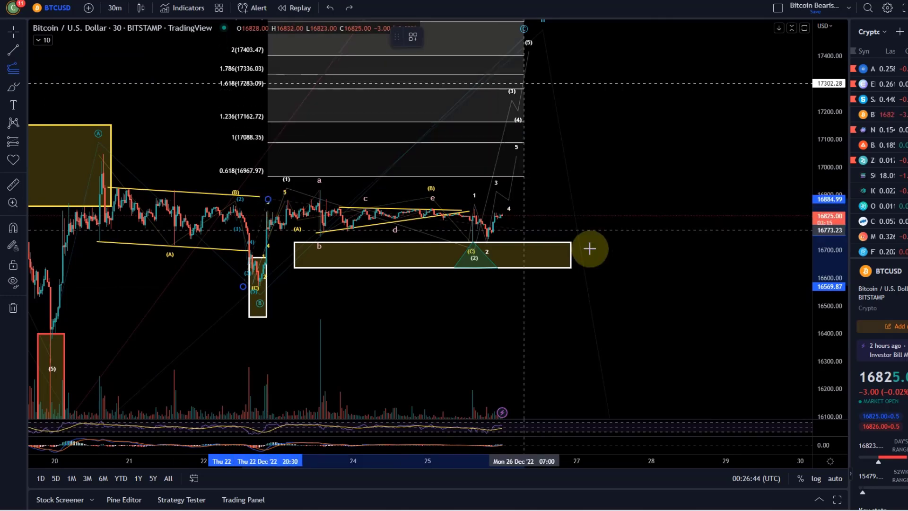
left_click(614, 243)
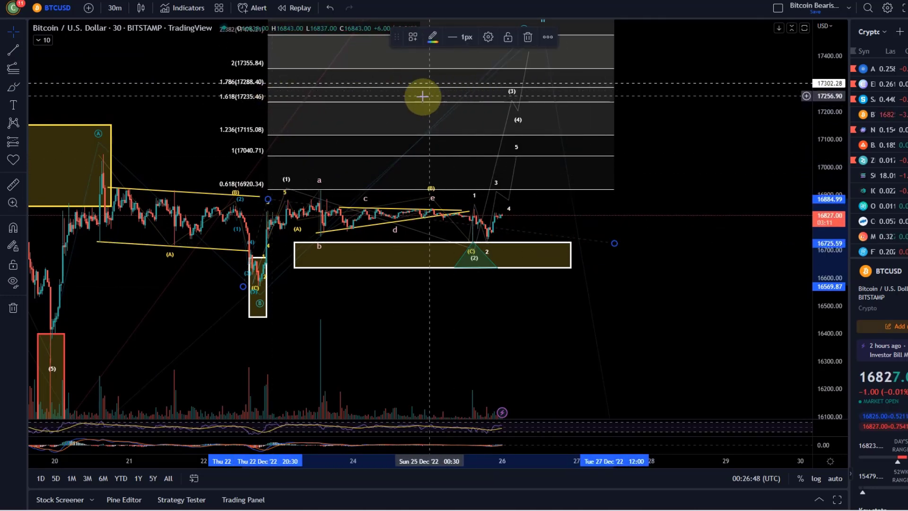
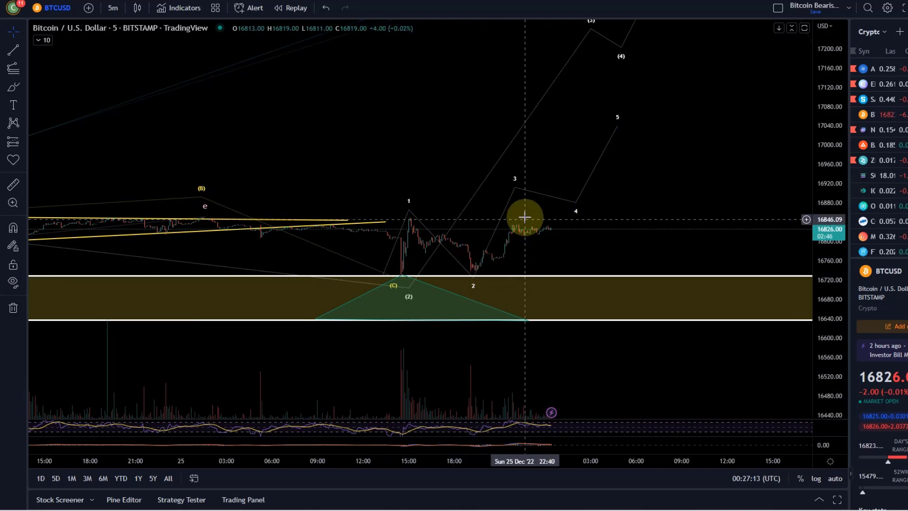
- Brush a freehand path from the wave 2 low up toward wave 3 on the 5-minute chart, and delete it
left_click_drag(810, 315, 750, 148)
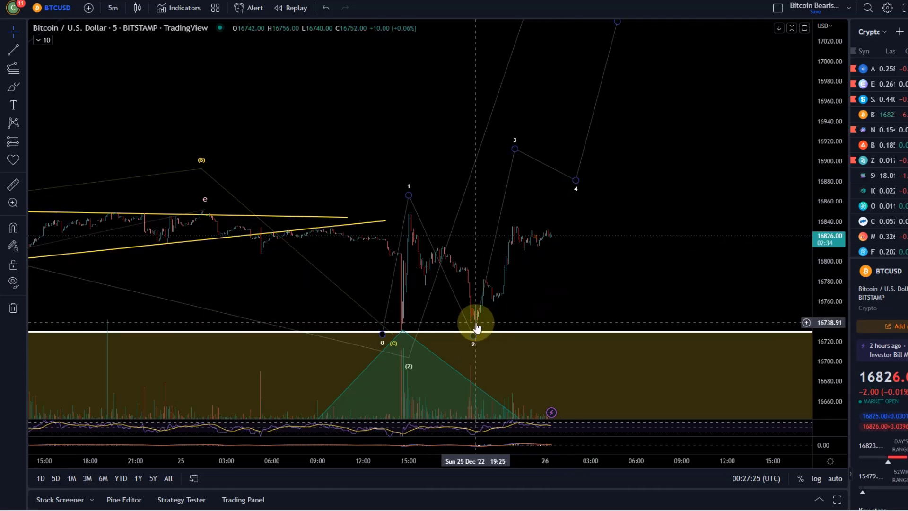
left_click(14, 88)
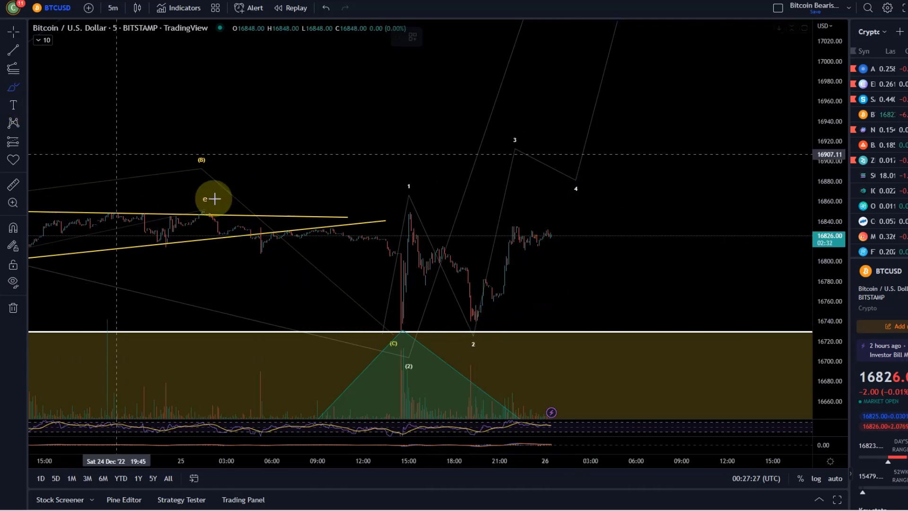
mouse_move(473, 321)
left_mouse_down()
mouse_move(479, 296)
mouse_move(500, 279)
mouse_move(511, 223)
mouse_move(549, 231)
mouse_move(551, 178)
left_mouse_up()
key("Delete")
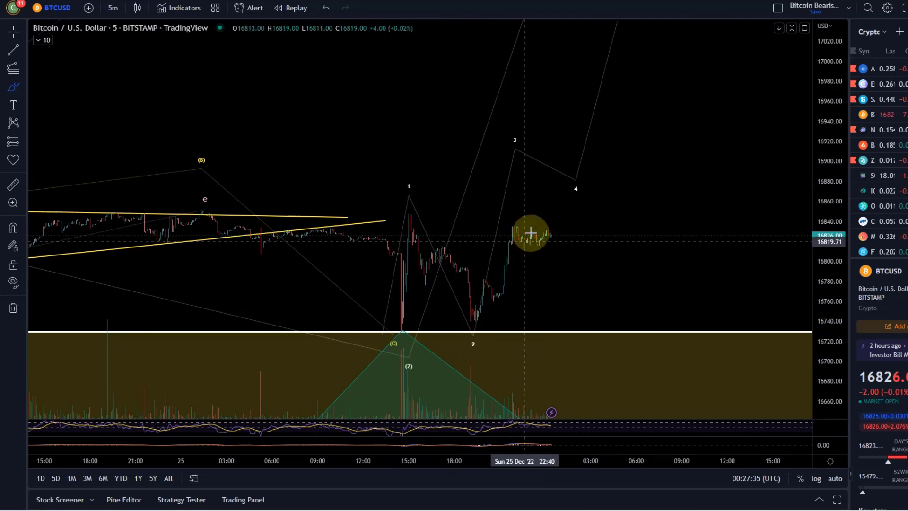
- Examine the 5-minute wave structure from the wave (5) low to the projected upside path, including the white-bordered support box beneath wave (2)
left_click_drag(822, 132, 838, 274)
scroll(635, 306, "down", 3)
scroll(635, 306, "down", 2)
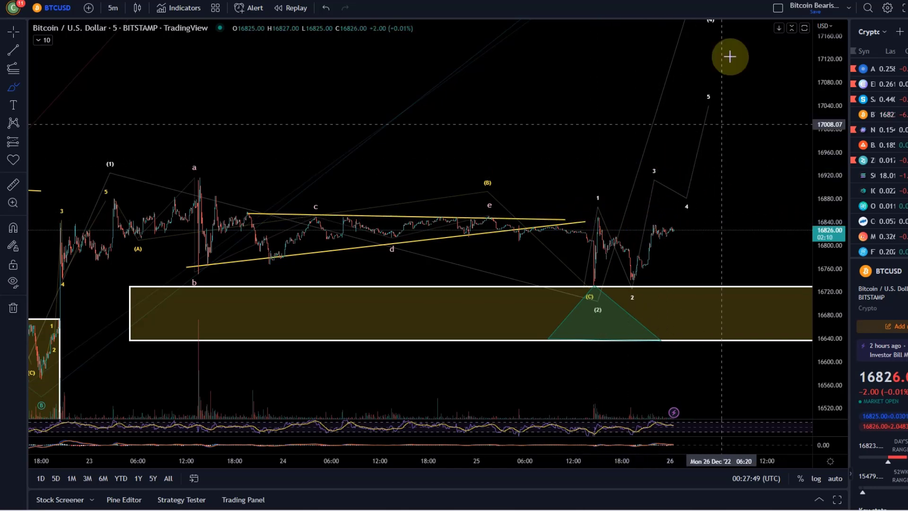
left_click_drag(835, 208, 825, 274)
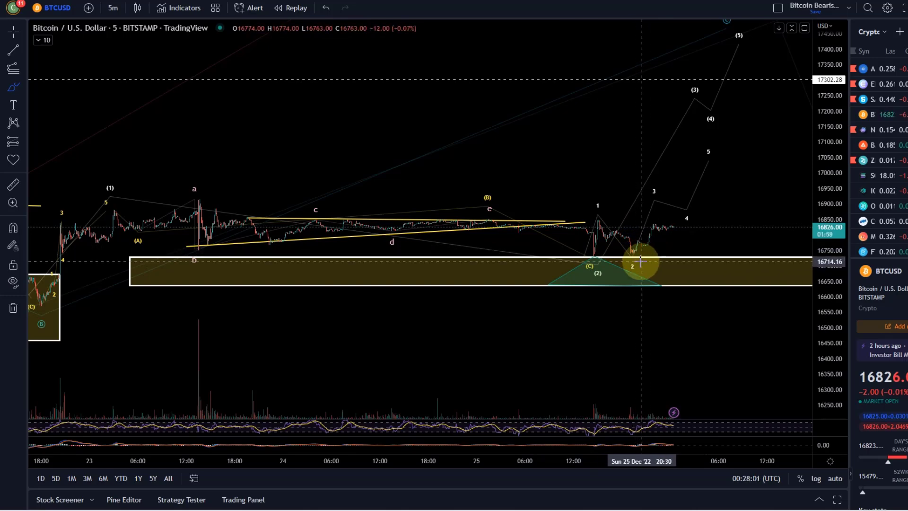
scroll(641, 258, "down", 3)
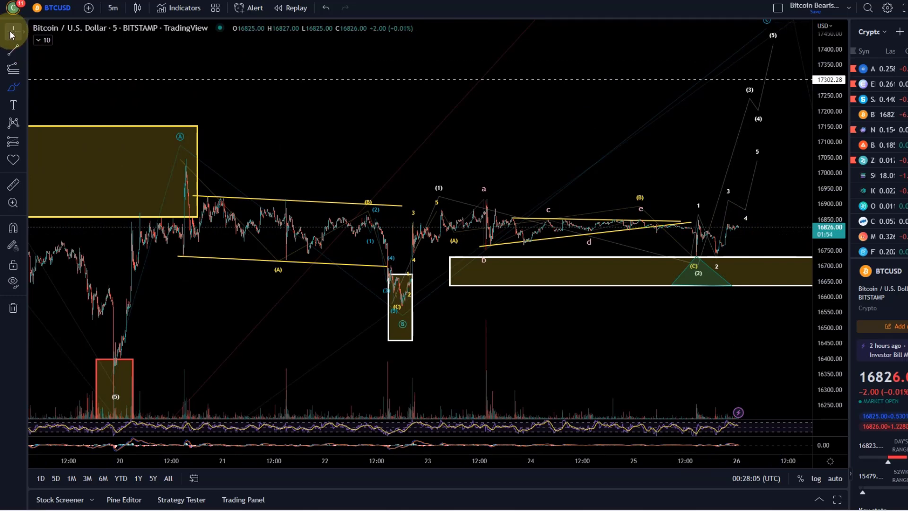
left_click_drag(537, 293, 380, 237)
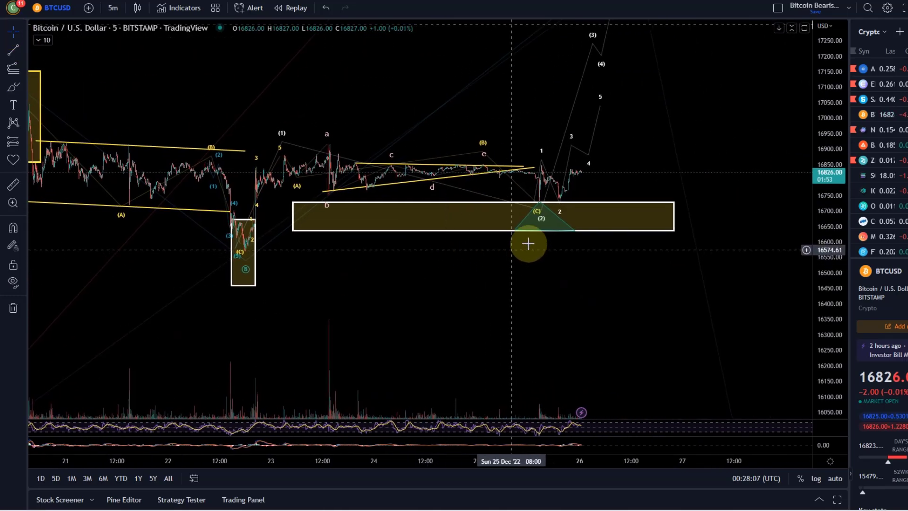
left_click(589, 230)
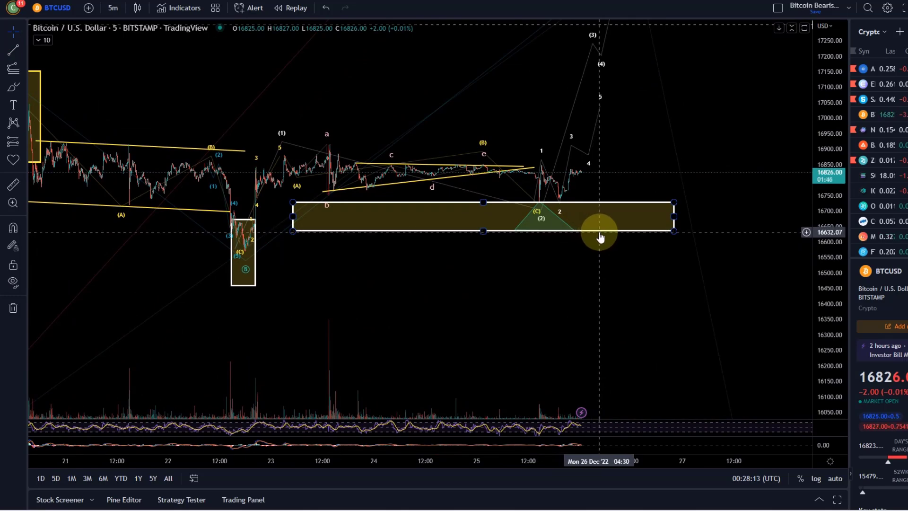
left_click(600, 268)
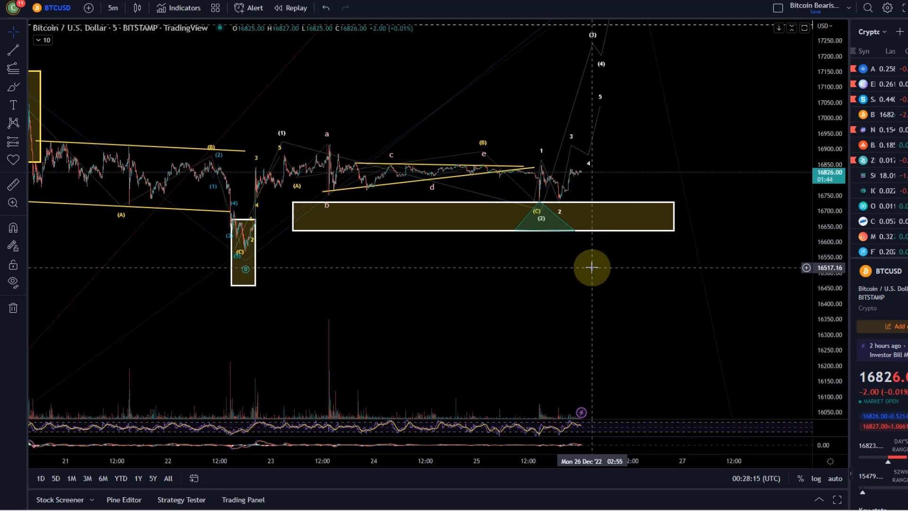